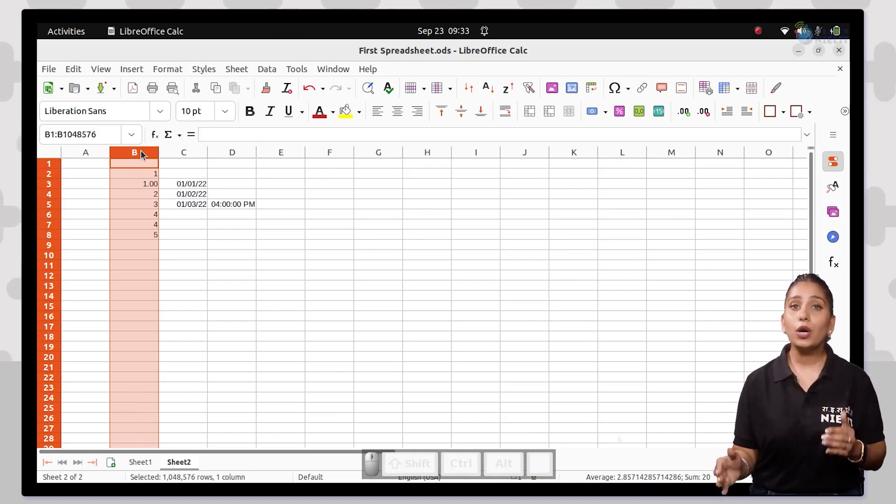
- Highlight columns B to E as a block, and separately highlight the whole of rows 5 to 7
drag(141, 151, 290, 152)
click(343, 203)
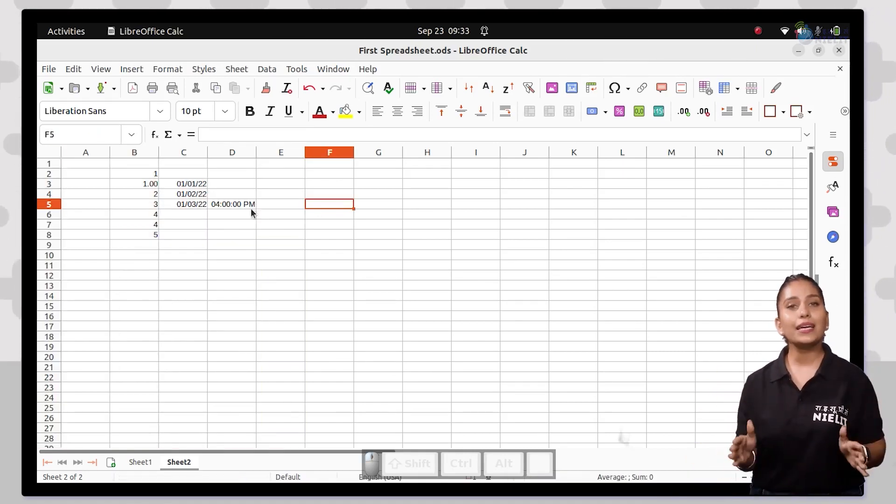
click(46, 205)
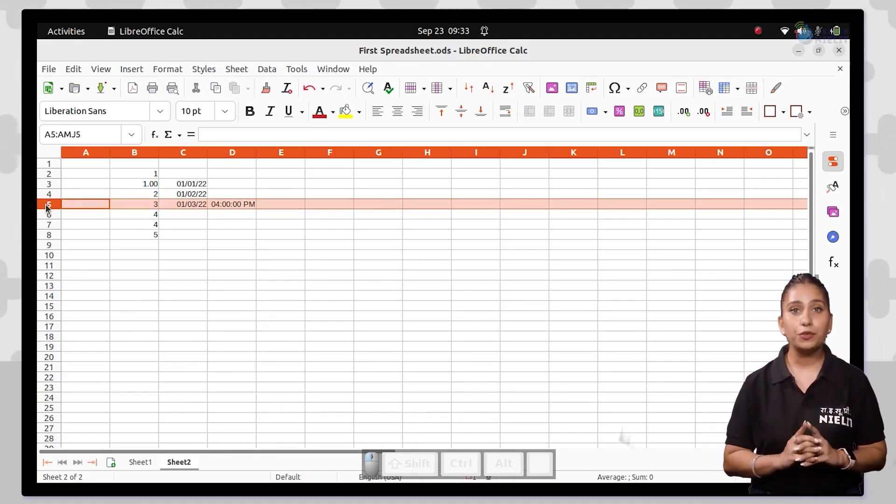
drag(47, 206, 48, 226)
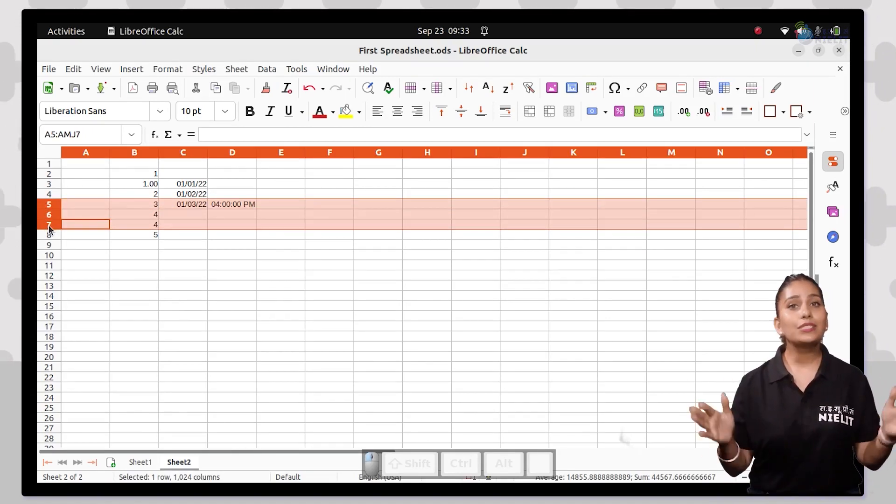
click(133, 295)
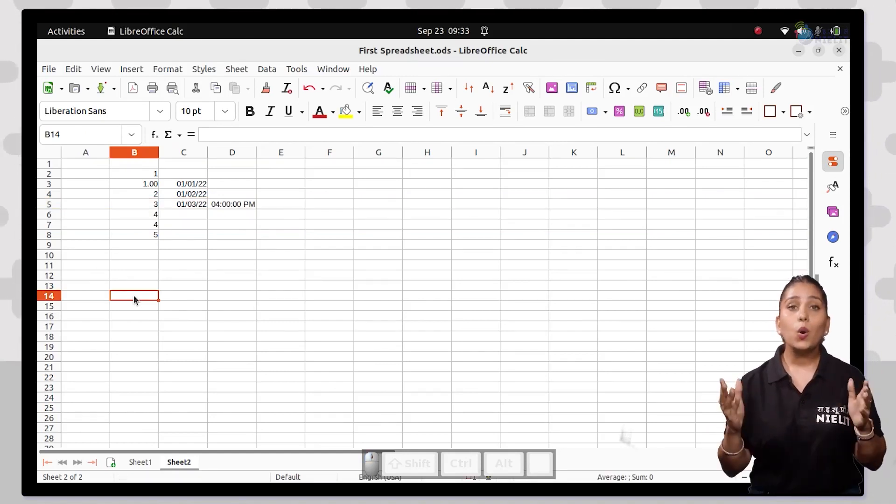
- Select row 3 and extend the selection continuously through row 5 to row 7
click(48, 184)
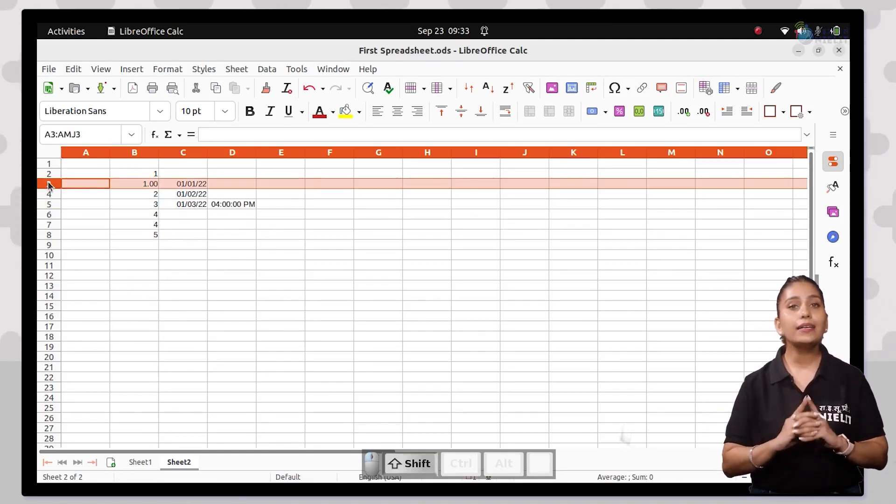
shift+click(47, 205)
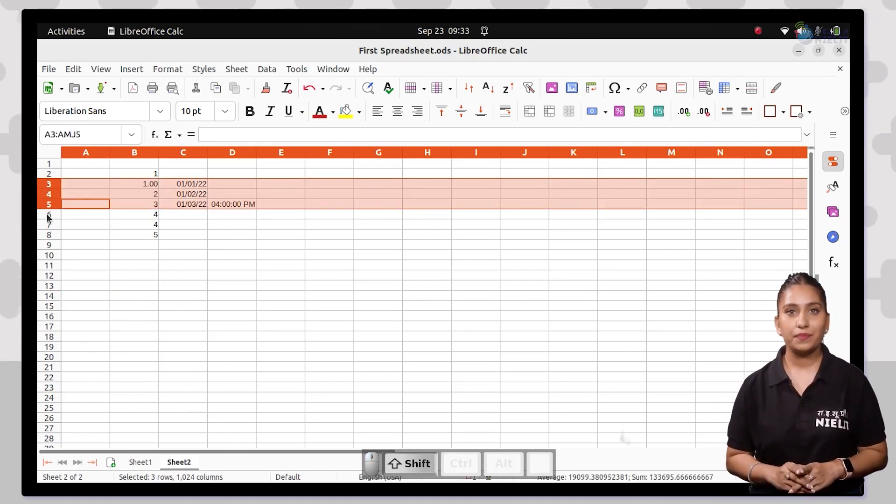
shift+click(48, 225)
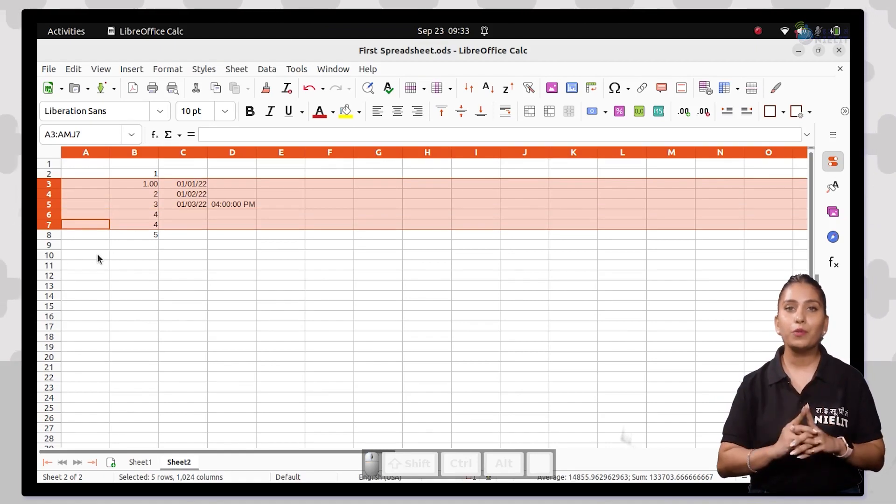
click(109, 263)
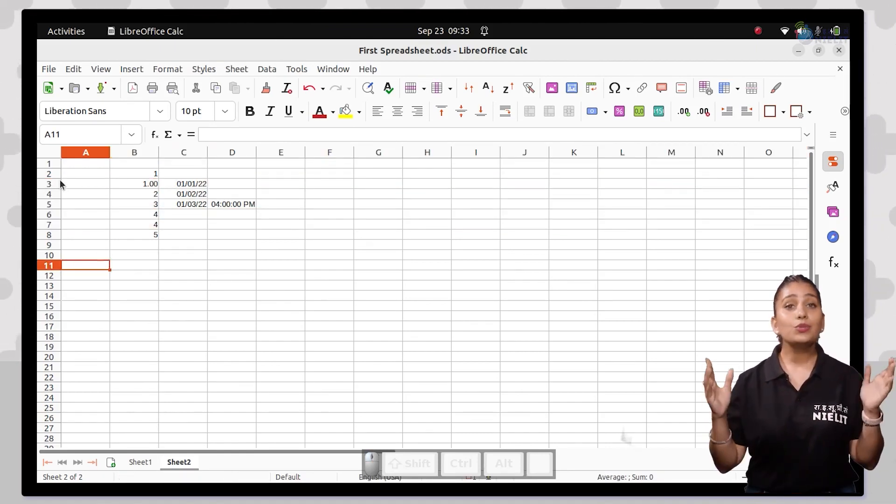
- Select the non-adjacent rows 3, 5 and 7 together, and separately select every cell of the sheet
key(ctrl)
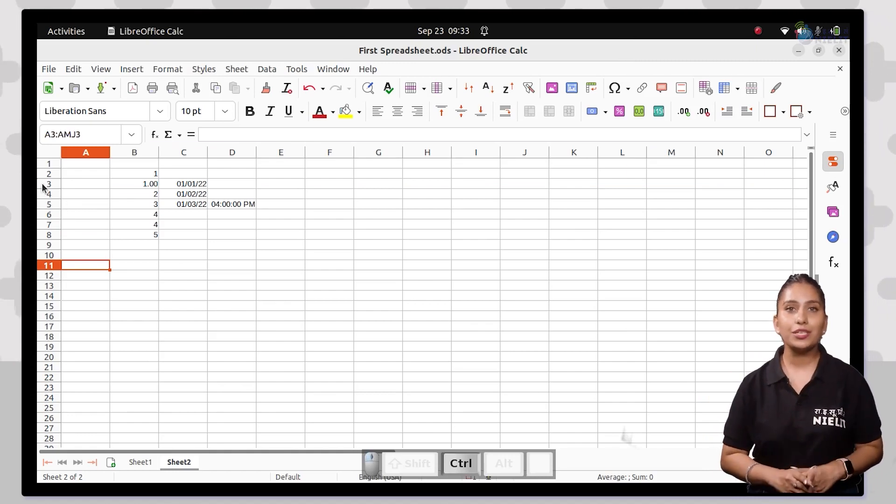
ctrl+click(42, 188)
ctrl+click(50, 205)
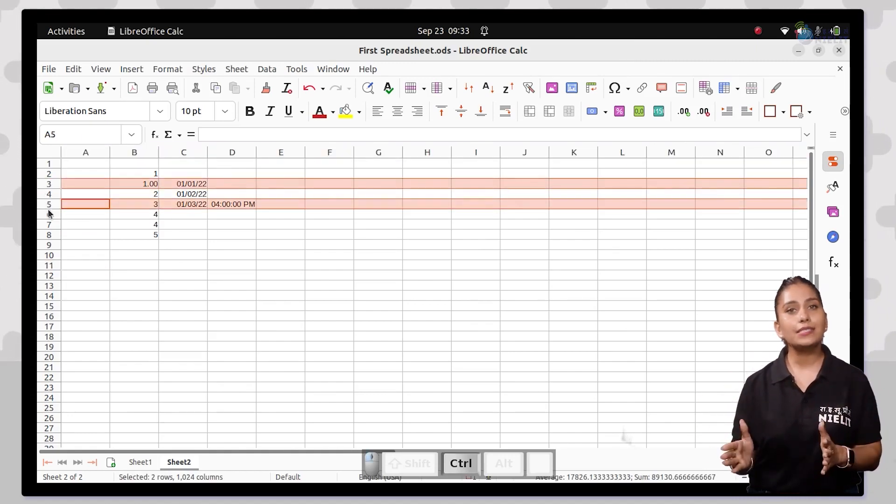
ctrl+click(50, 225)
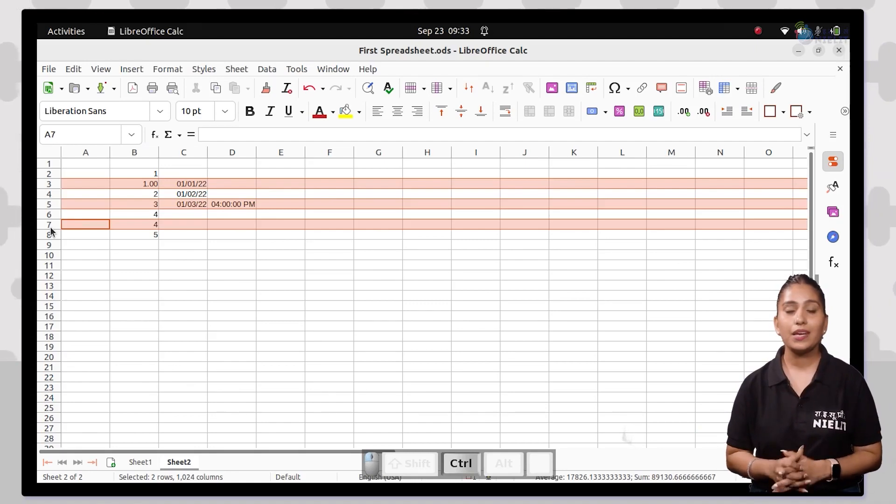
click(148, 266)
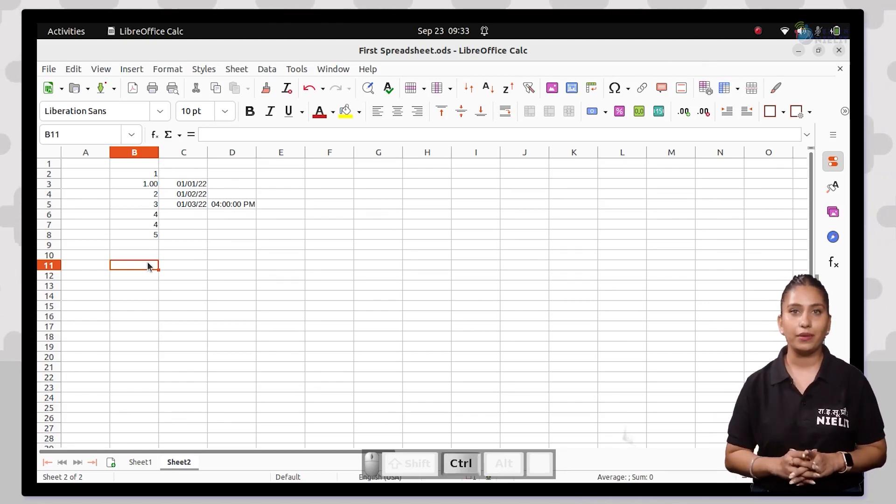
key(ctrl+a)
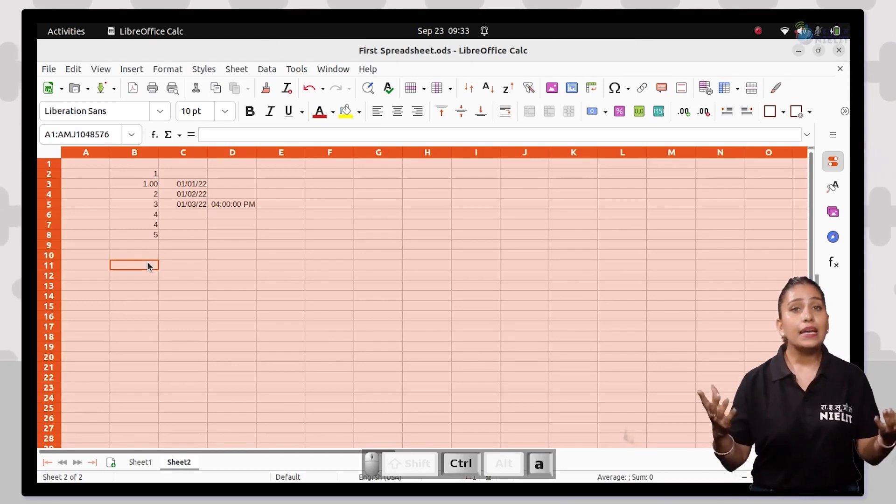
click(195, 269)
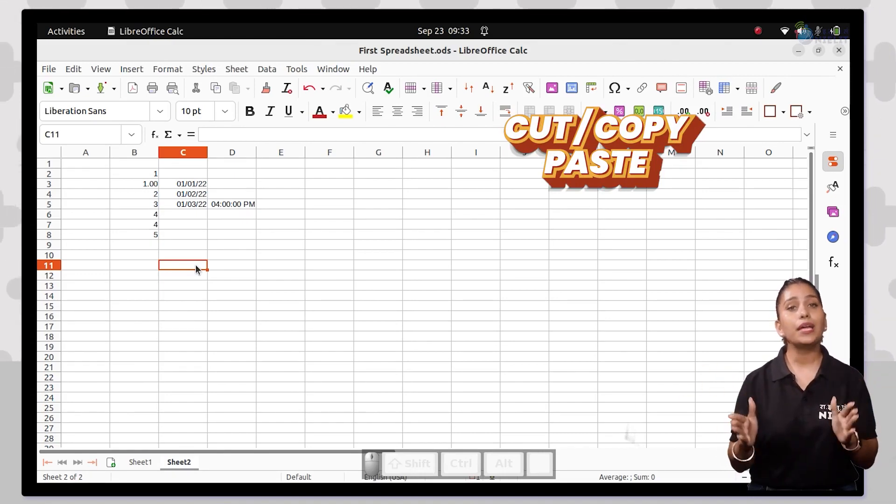
- Copy the range B1:C5 and paste it with its top-left cell at E11
click(149, 168)
drag(149, 170, 186, 205)
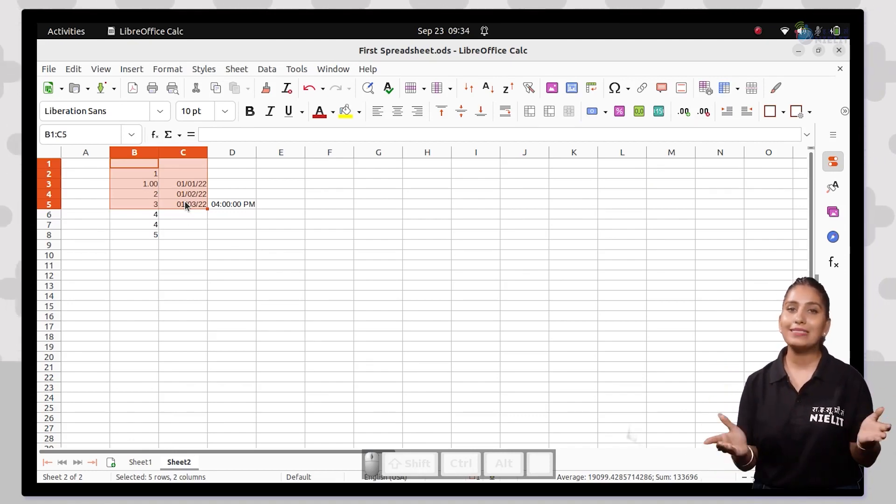
key(ctrl)
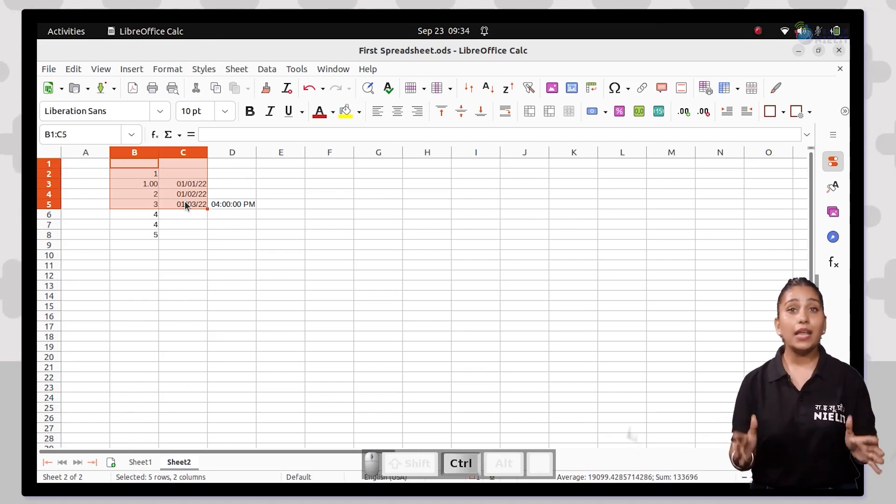
key(ctrl+c)
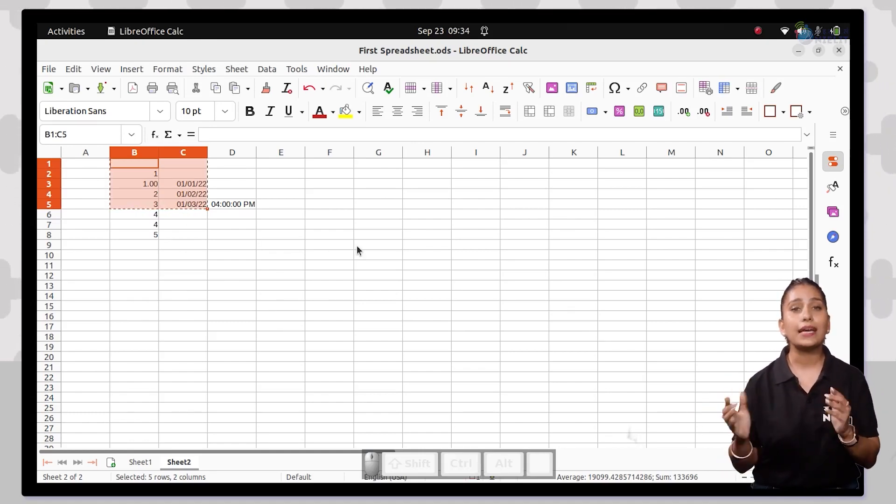
click(272, 265)
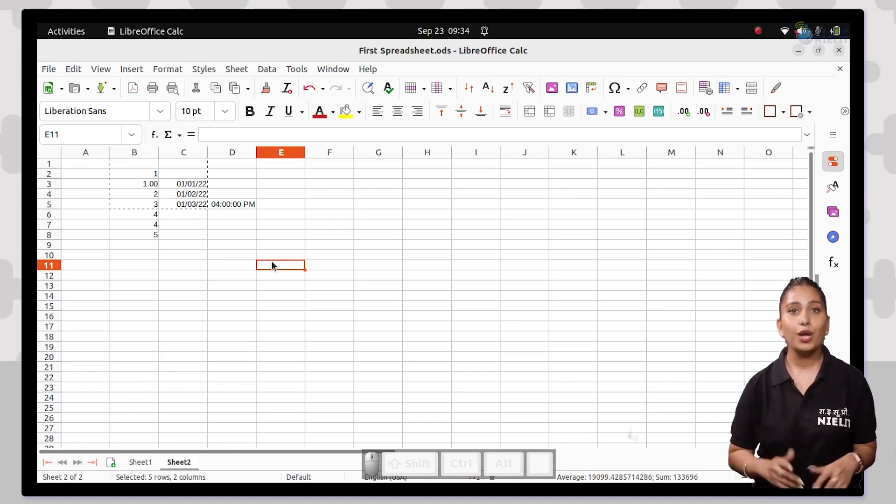
key(ctrl+v)
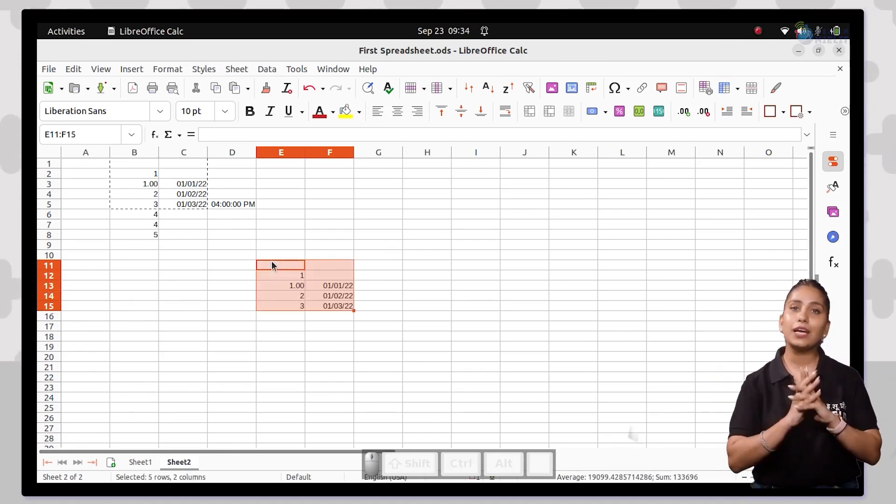
click(379, 299)
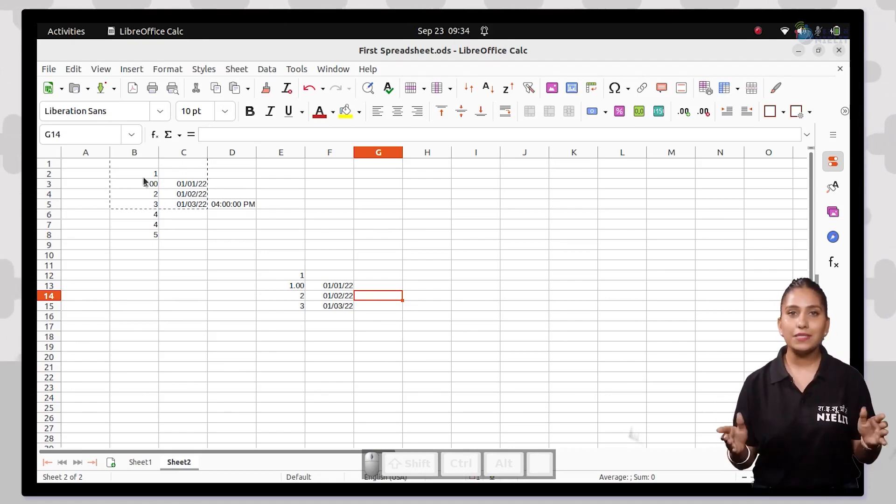
- Move the cells B5:B7 to G6:G8
drag(125, 226, 130, 206)
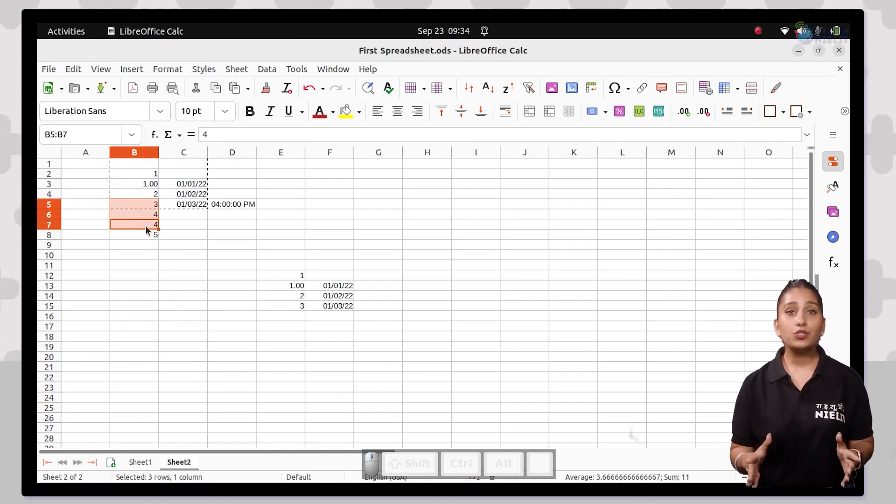
drag(145, 227, 388, 235)
click(421, 258)
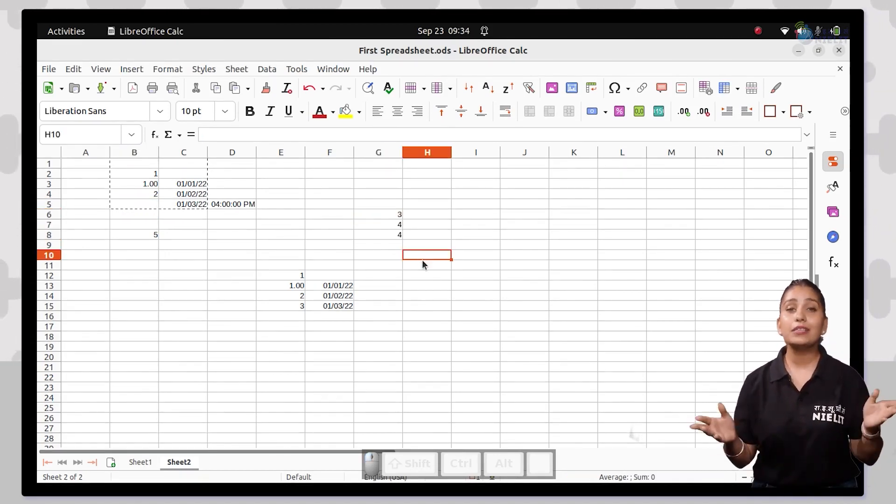
click(431, 244)
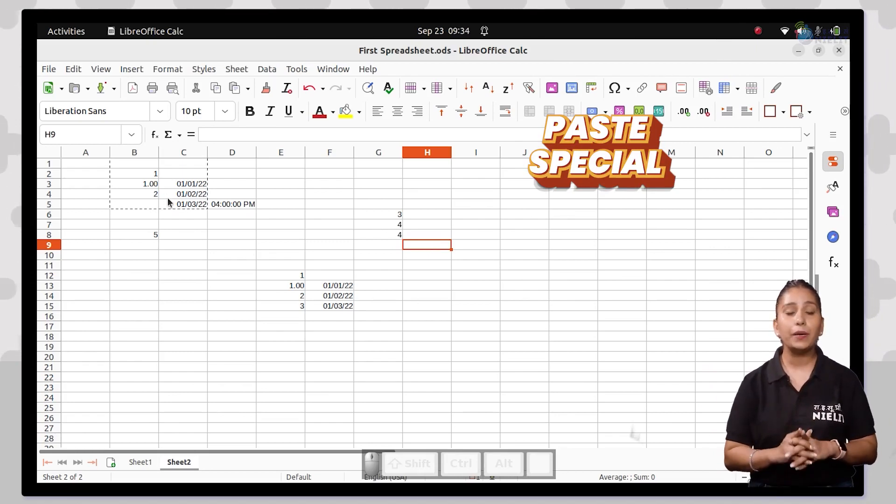
- Copy the range B2:C5 and paste only its numbers starting at cell D21
click(149, 175)
drag(149, 181, 183, 206)
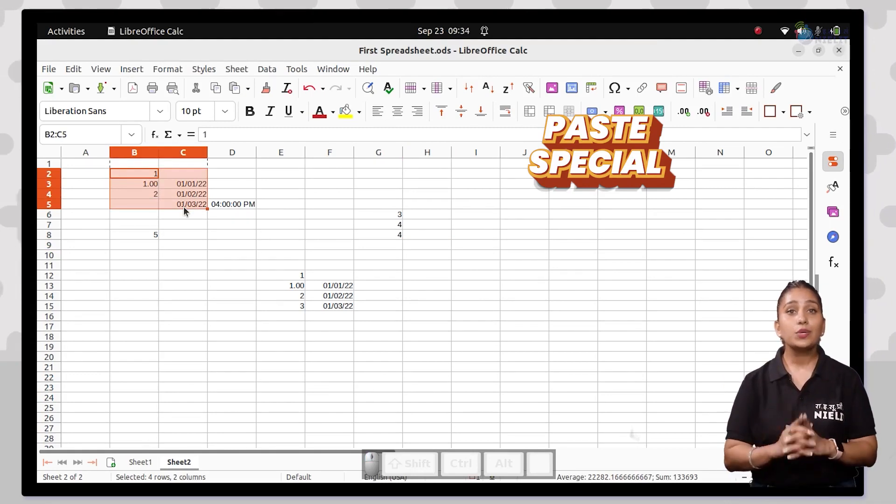
key(ctrl+c)
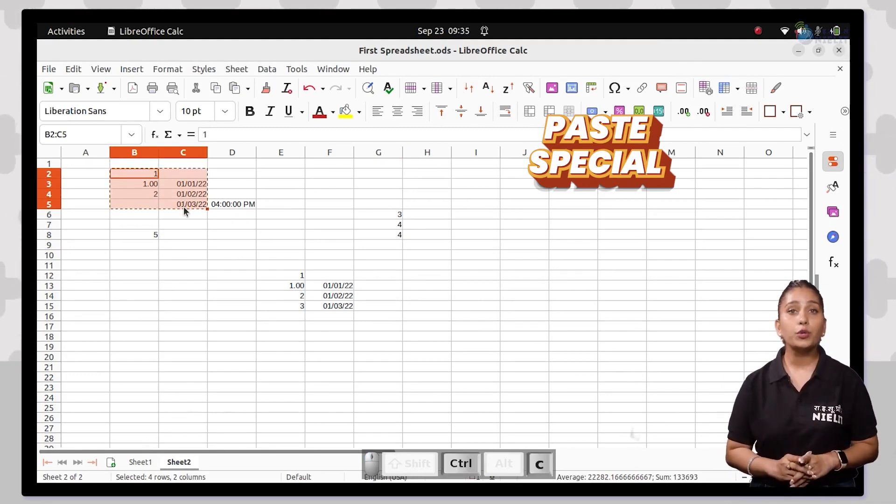
click(435, 264)
click(225, 368)
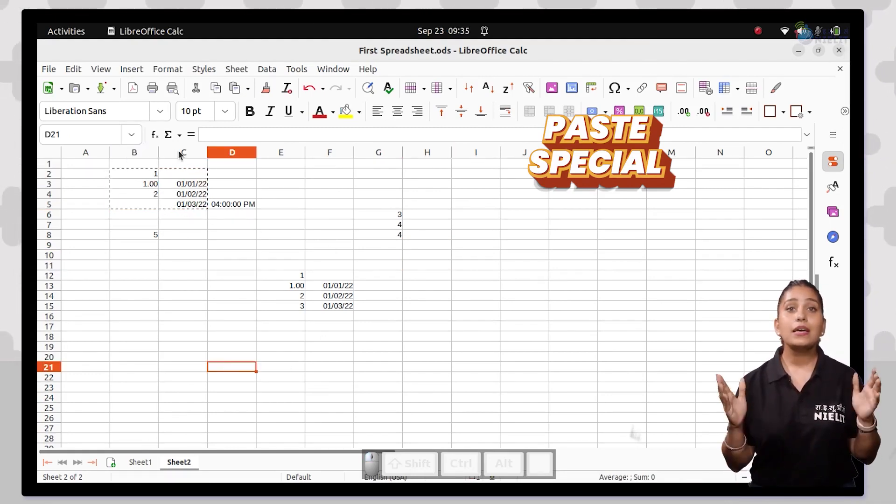
click(73, 69)
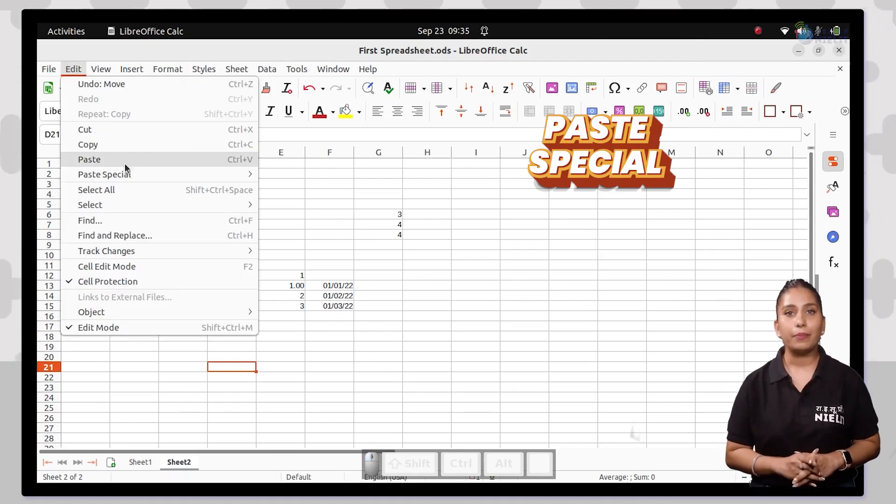
mouse_move(124, 175)
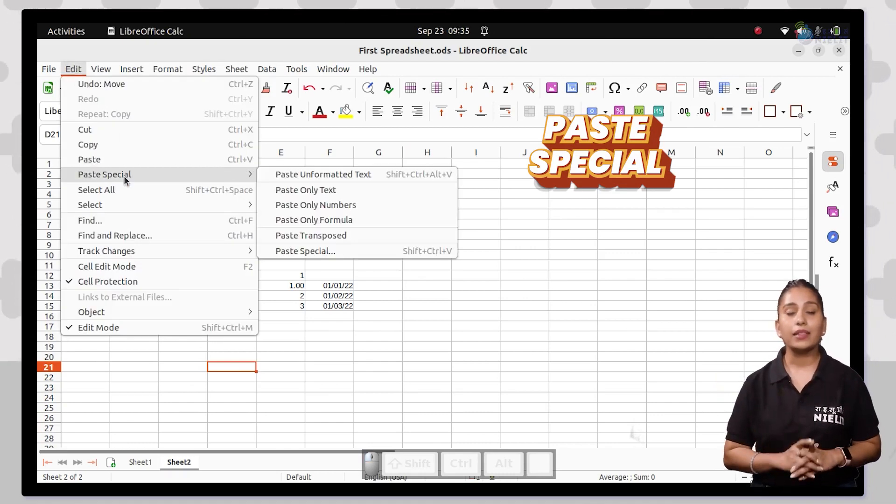
click(320, 205)
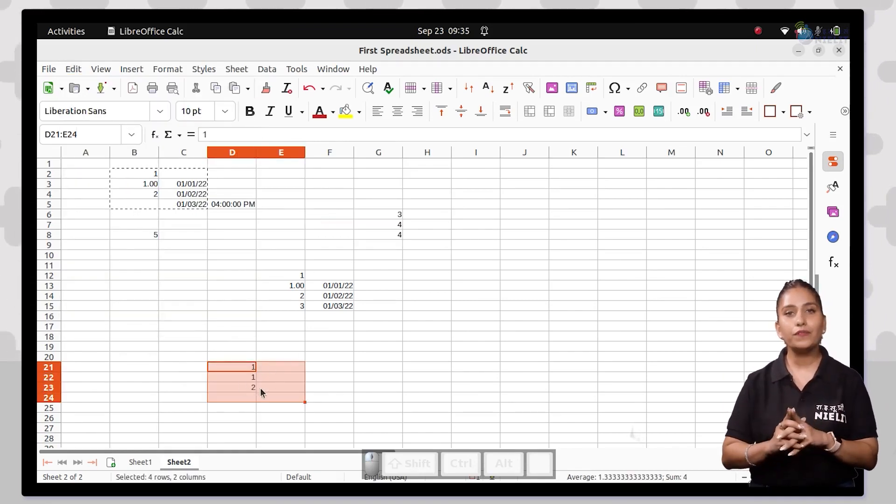
click(366, 358)
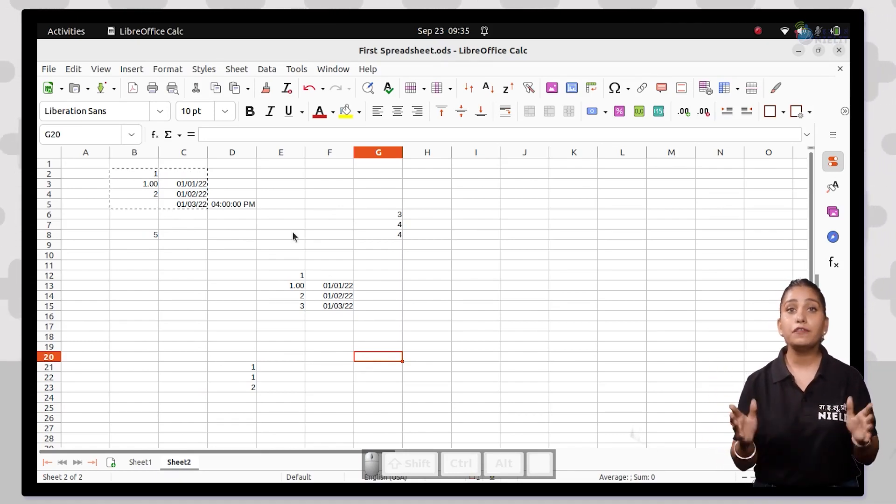
- Set the width of column C to 2.29 inches
drag(232, 224, 180, 151)
click(178, 152)
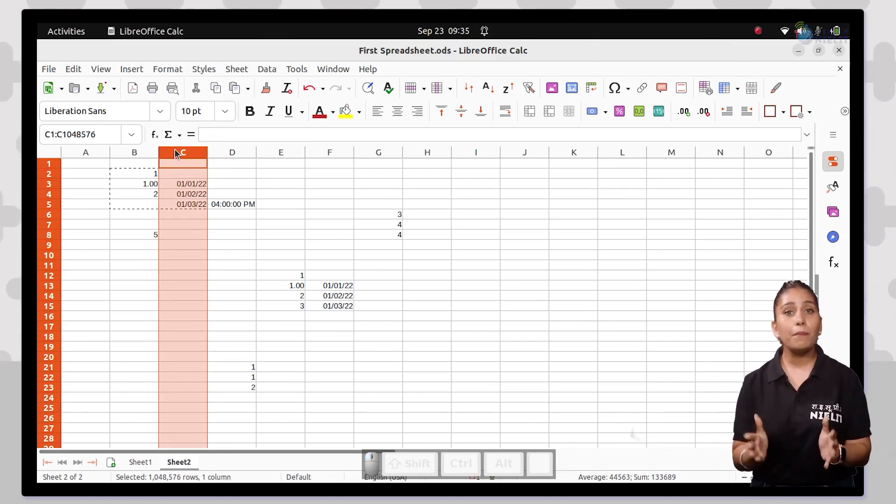
click(167, 69)
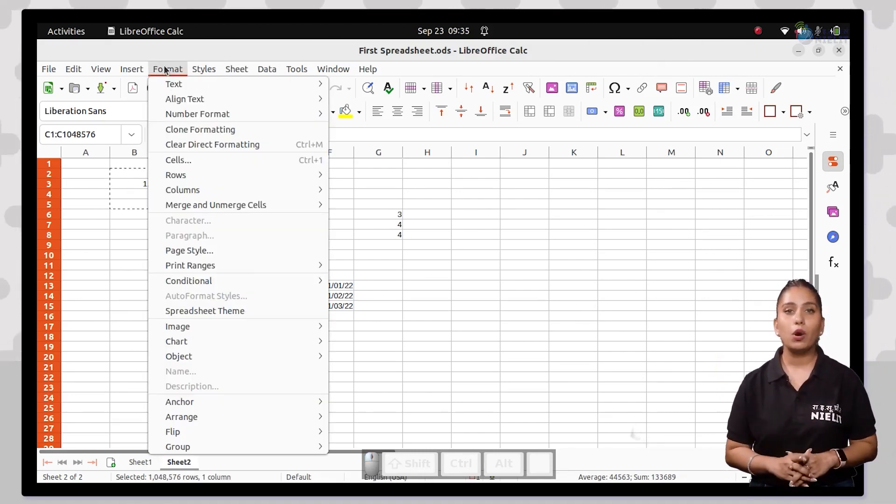
mouse_move(205, 189)
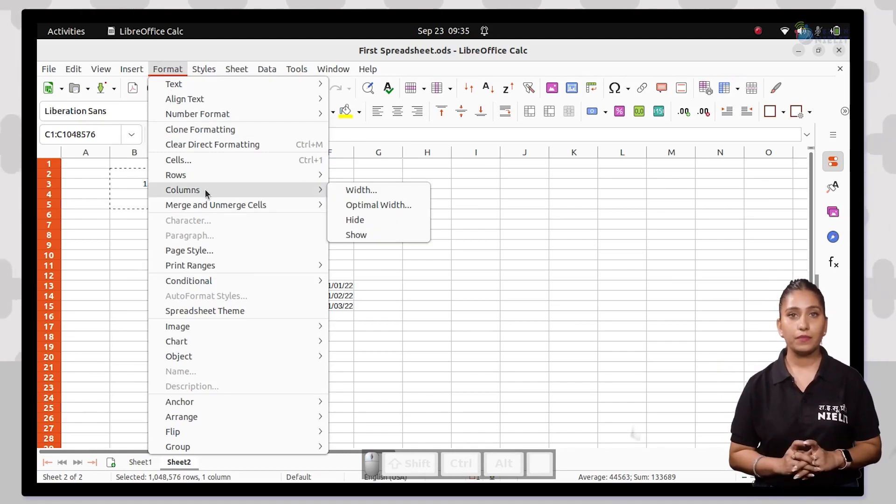
click(355, 190)
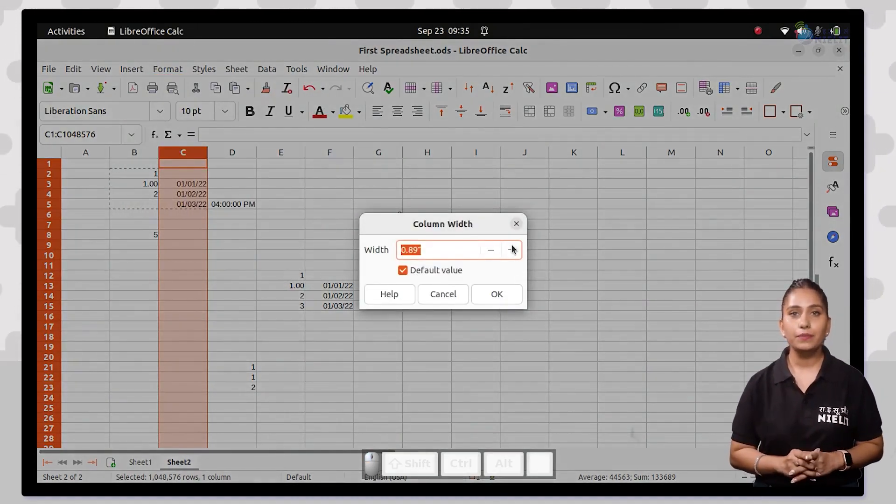
click(513, 250)
click(513, 250)
click(512, 250)
click(514, 249)
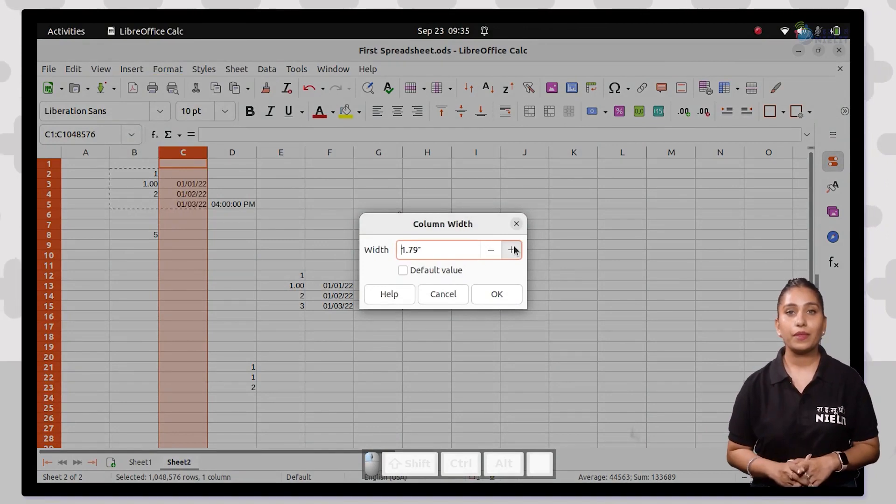
click(512, 250)
click(512, 250)
click(513, 249)
click(512, 250)
click(512, 250)
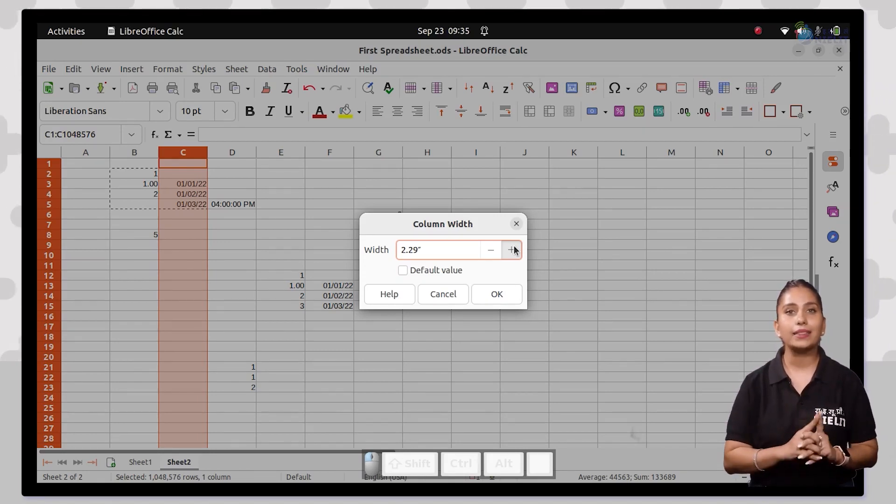
click(504, 298)
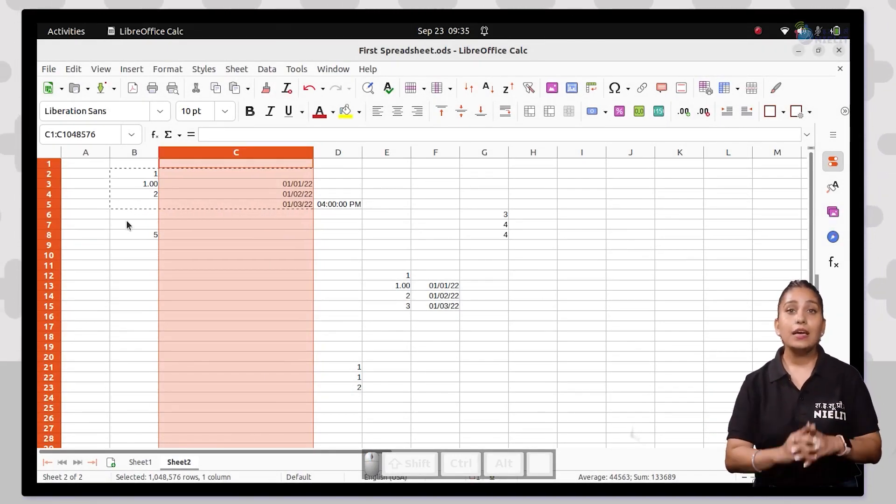
- Set the height of row 8 to 0.98 inches
click(62, 234)
click(44, 236)
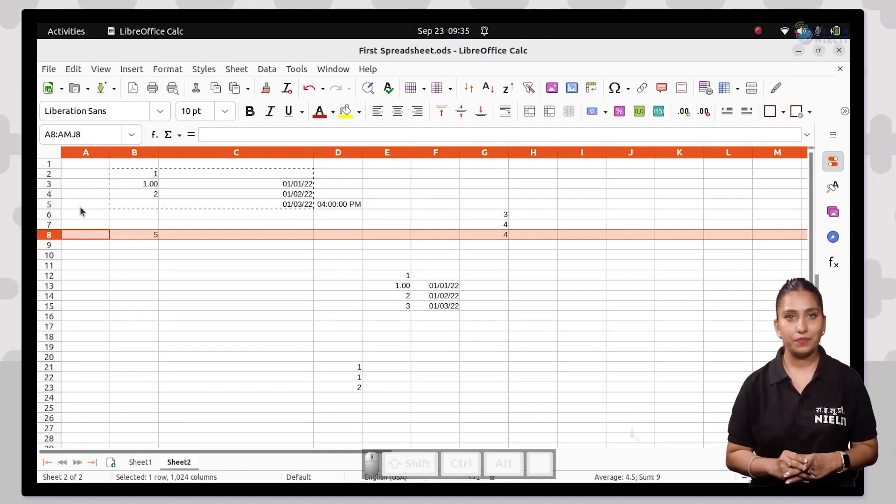
click(168, 69)
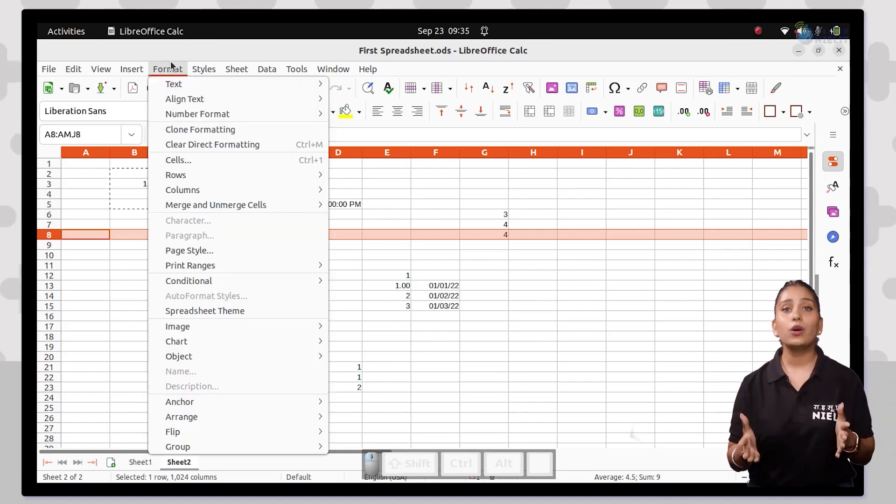
mouse_move(214, 173)
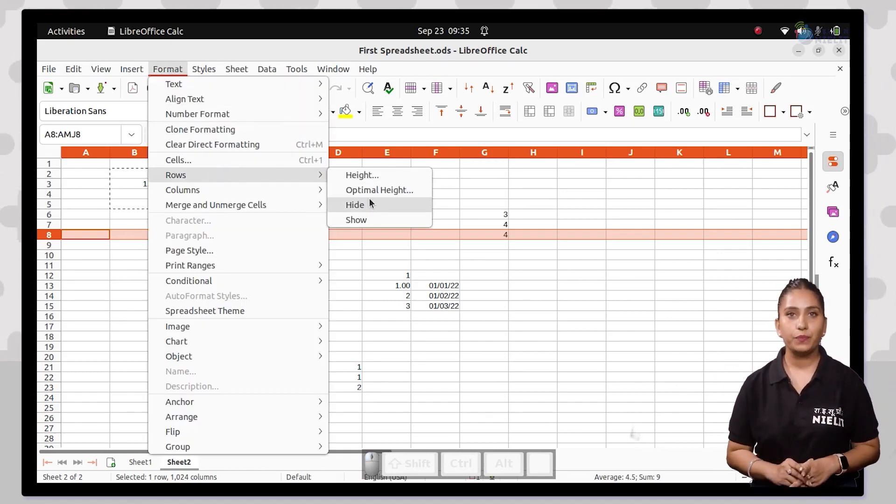
click(367, 175)
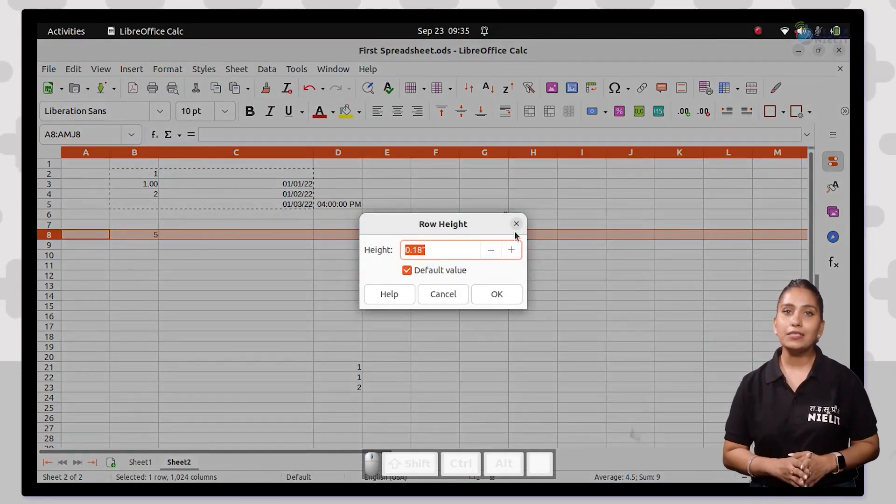
click(512, 250)
click(511, 250)
click(512, 250)
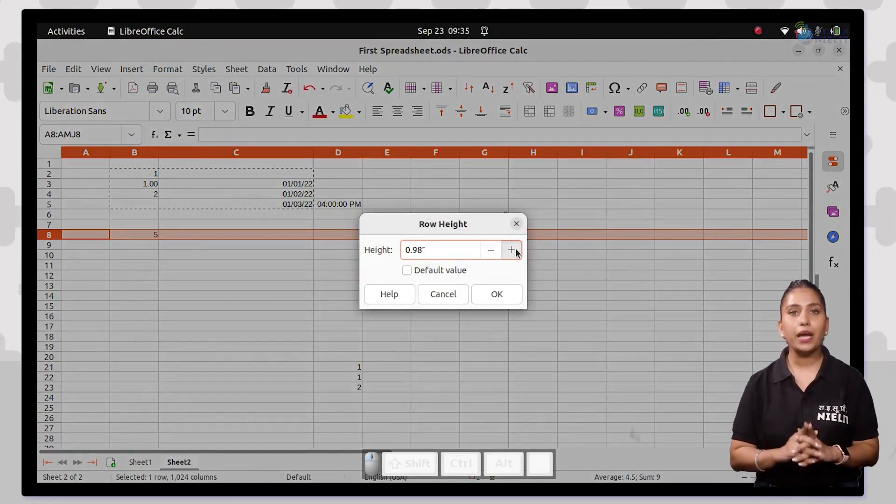
click(497, 299)
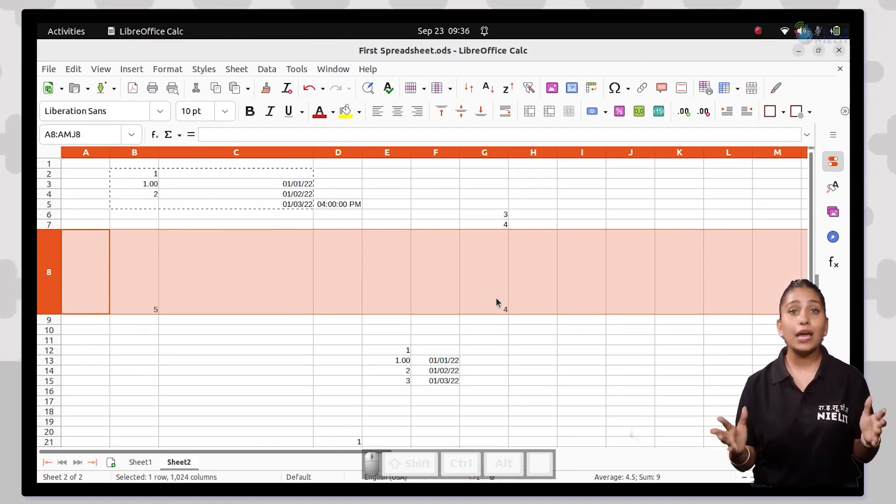
- Insert blank cells at the range A10:C11, shifting the existing cells down
click(82, 329)
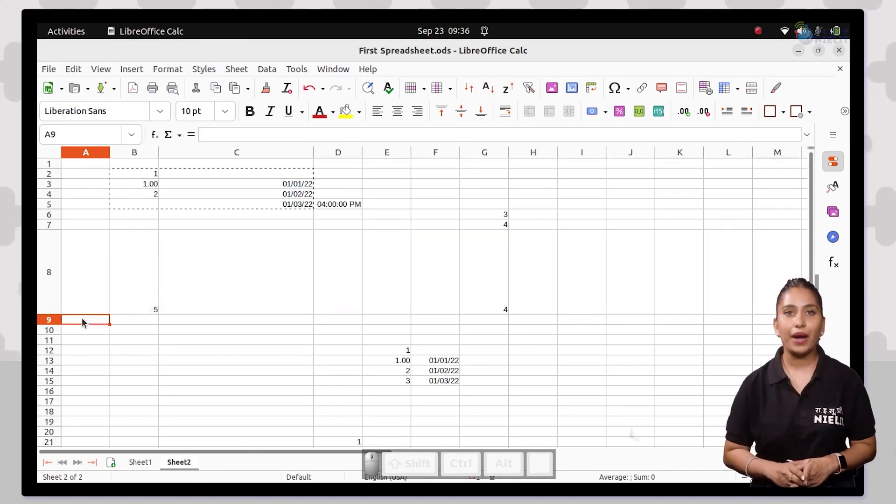
click(116, 330)
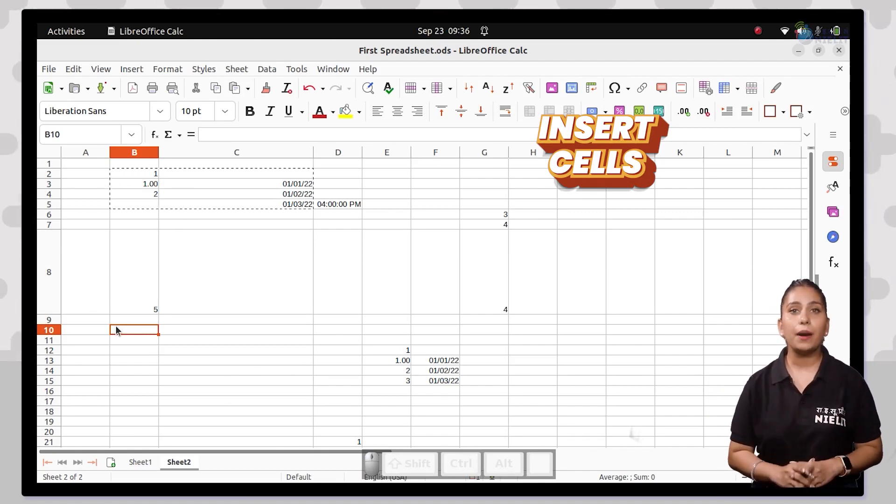
drag(68, 330, 248, 338)
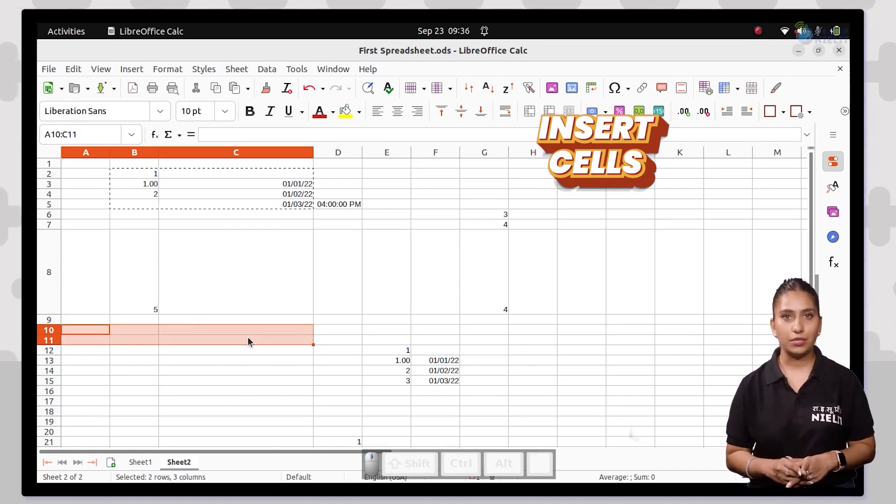
click(235, 71)
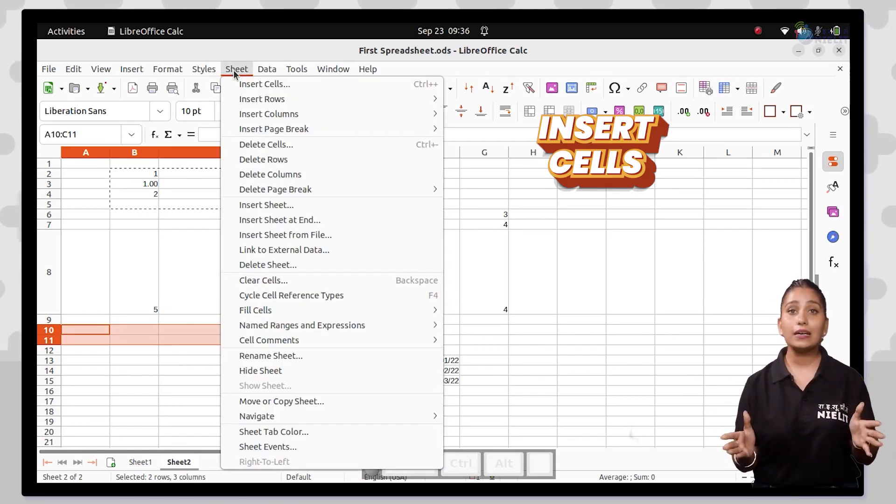
click(251, 87)
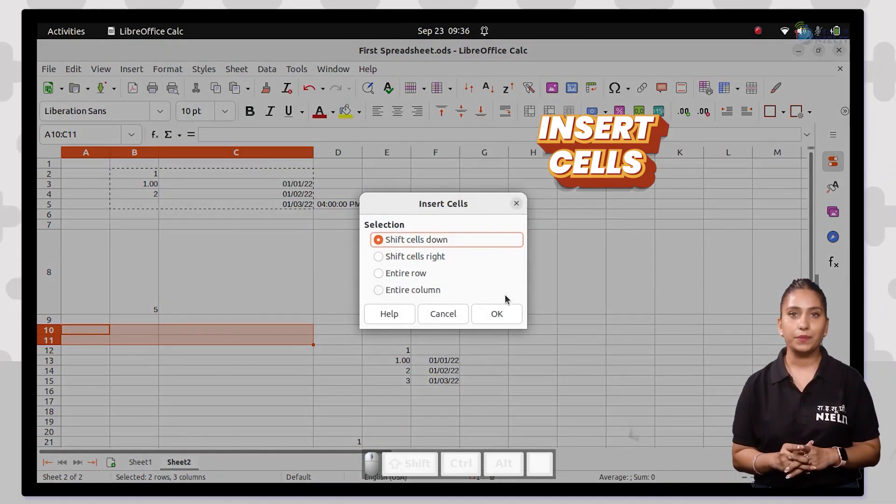
click(504, 322)
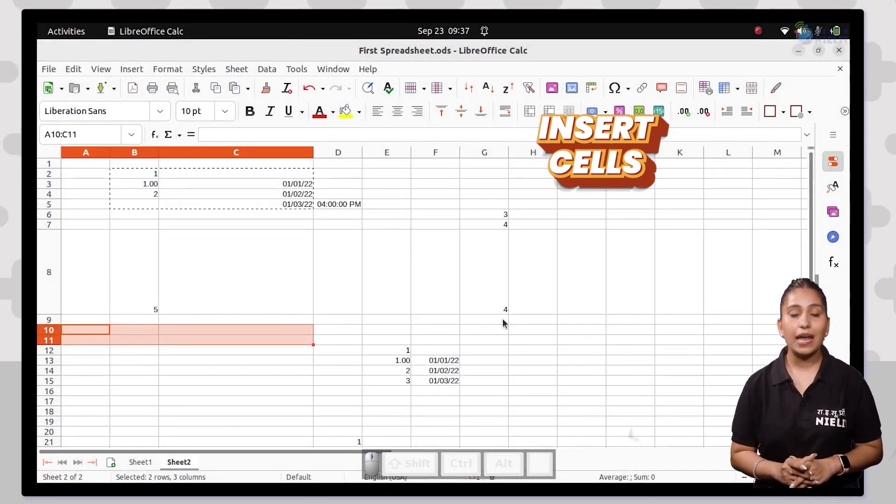
click(188, 343)
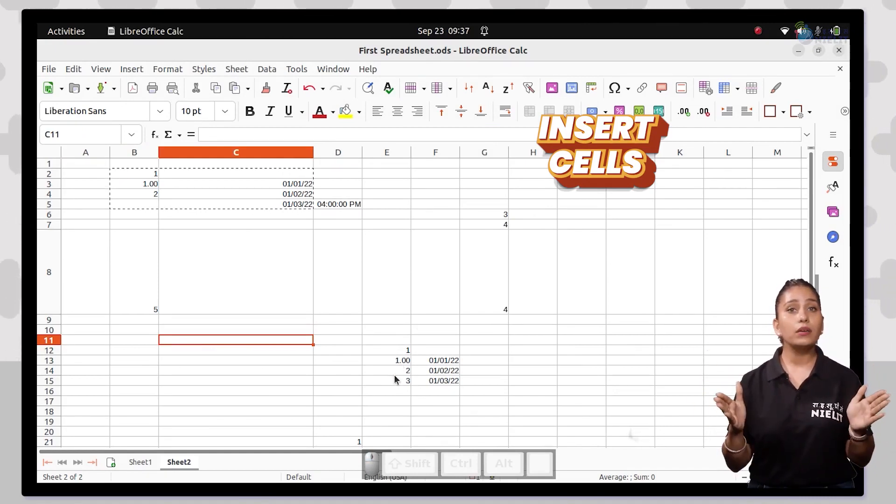
- Insert blank cells at E14:F14, shifting the existing cells down
drag(390, 372, 430, 372)
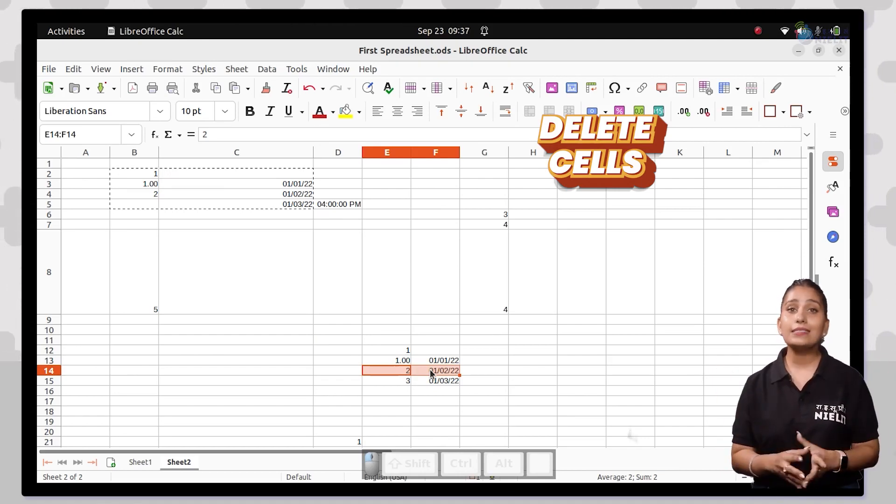
click(237, 70)
click(256, 85)
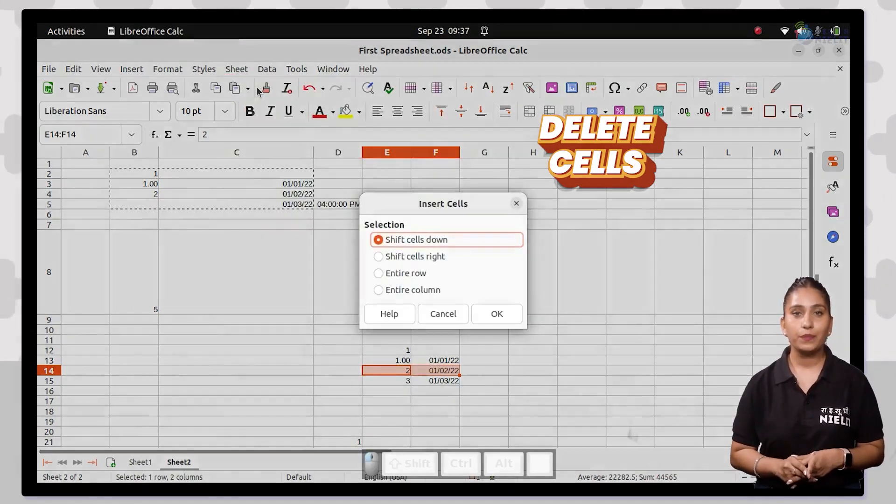
click(503, 315)
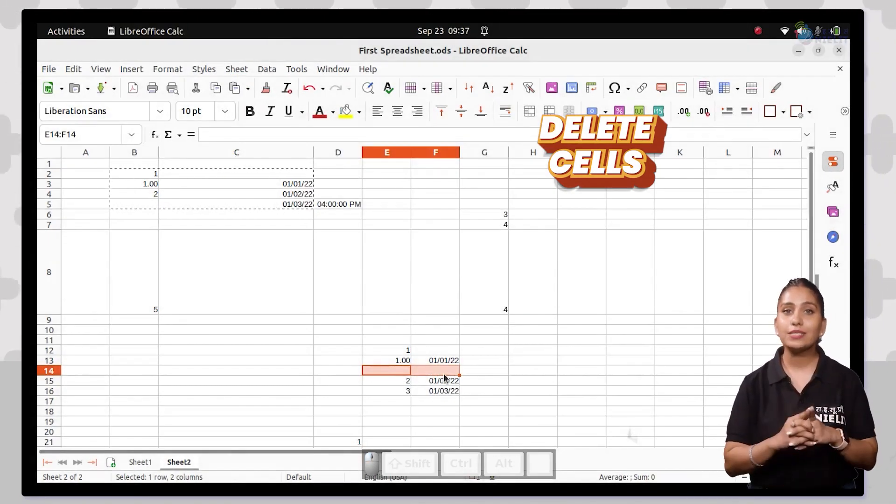
click(488, 371)
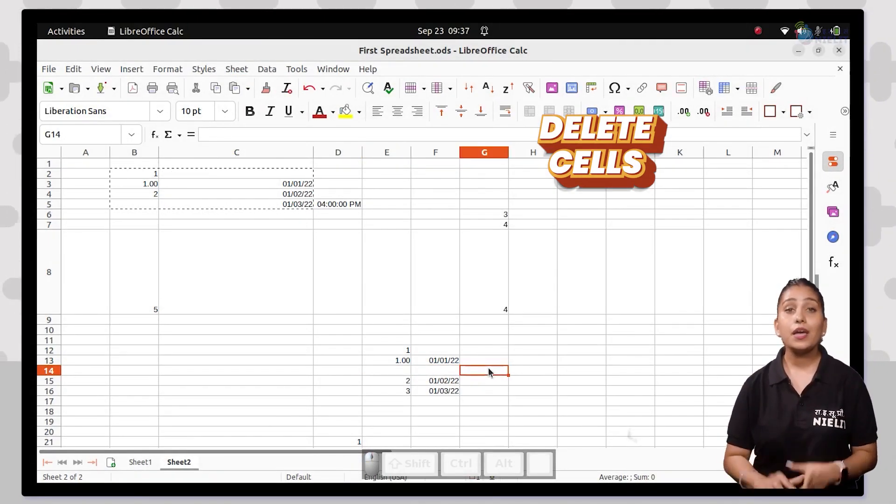
- Delete the blank cells E14:F14, shifting the cells below them up
click(385, 364)
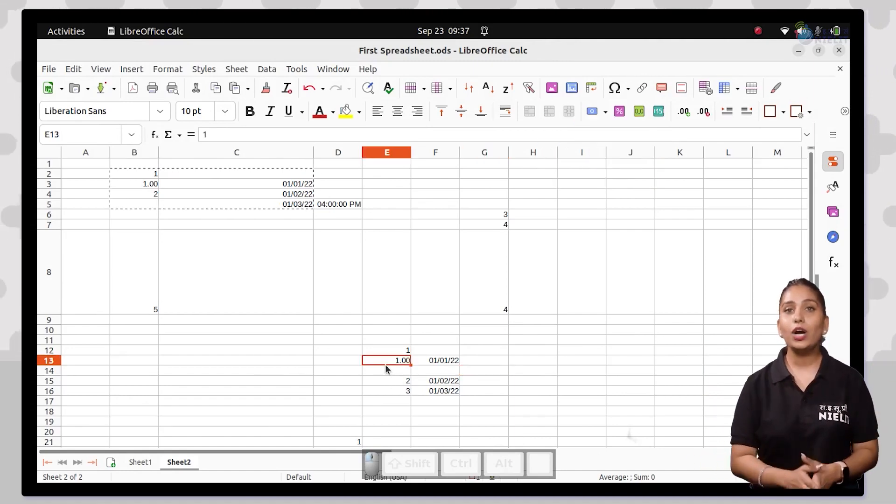
drag(385, 374, 419, 372)
click(236, 70)
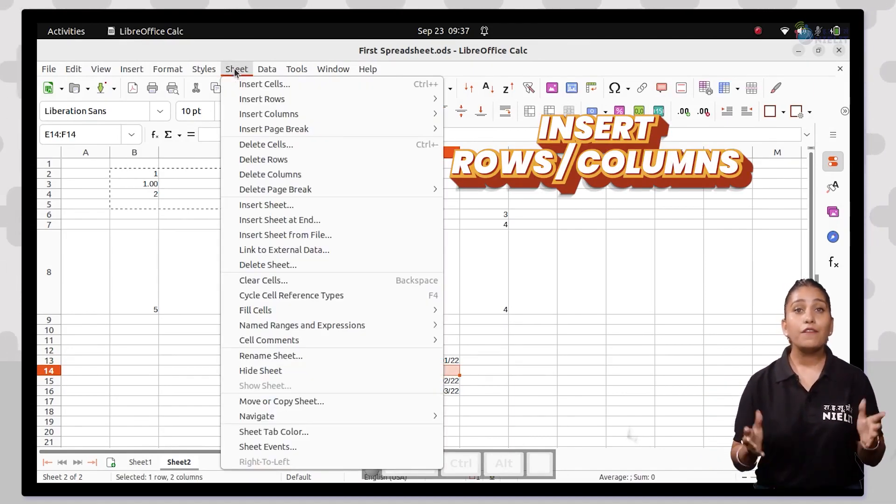
click(276, 144)
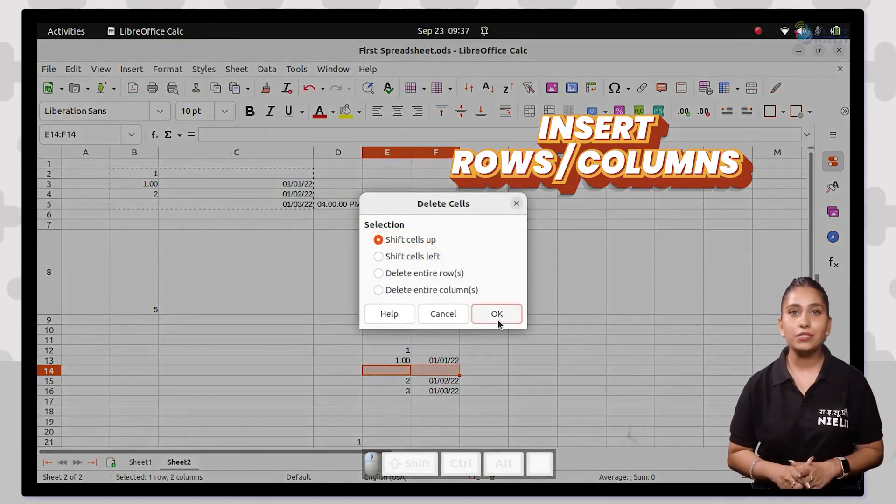
click(498, 320)
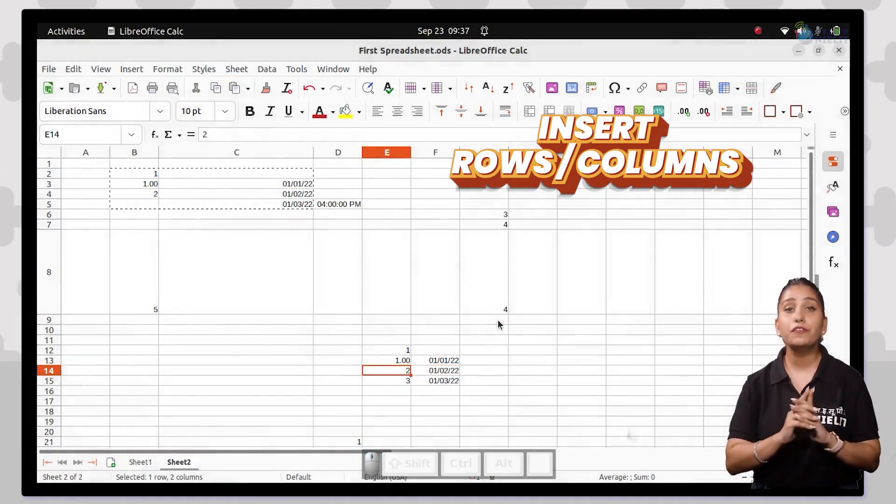
click(516, 366)
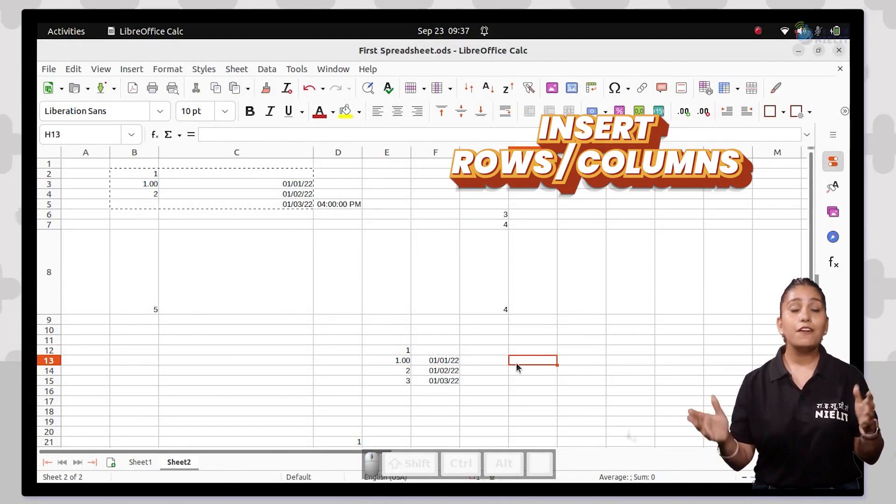
- Delete rows 12 to 15, and select rows 3 to 5 for a row operation
drag(49, 381, 43, 363)
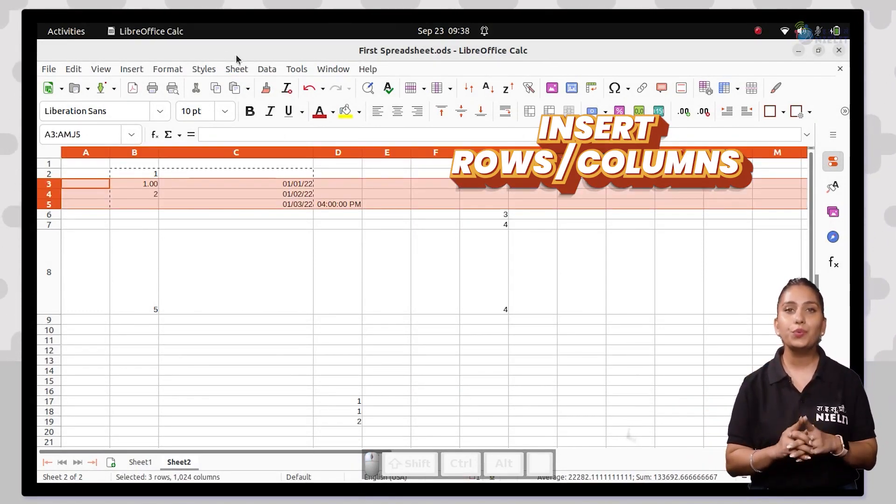
click(241, 69)
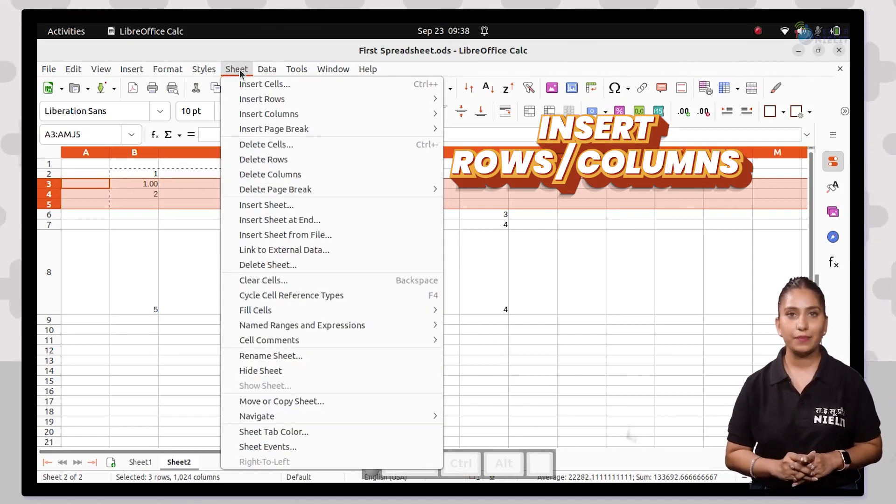